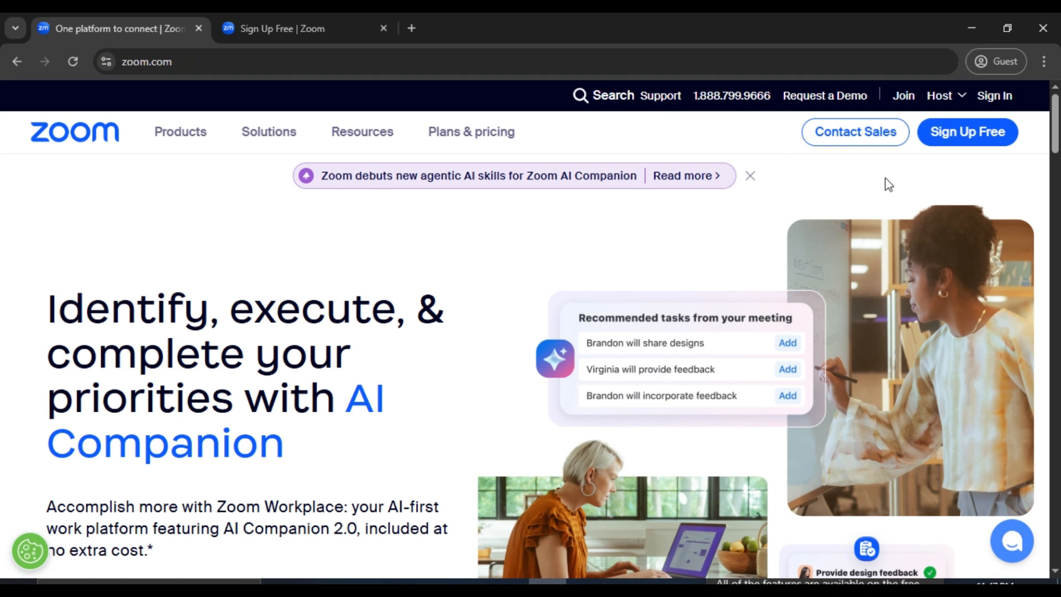
- Open the Sign Up Free page and examine its email field and the alternative sign-up options
{"action": "left_click", "coordinate": [285, 20]}
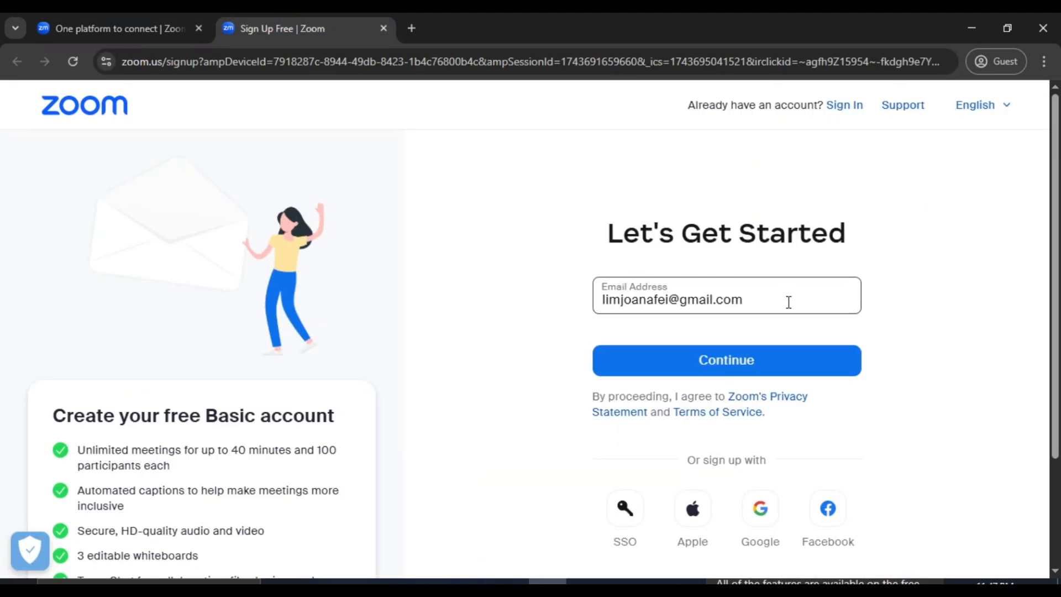
{"action": "left_click_drag", "start_coordinate": [788, 300], "coordinate": [587, 311]}
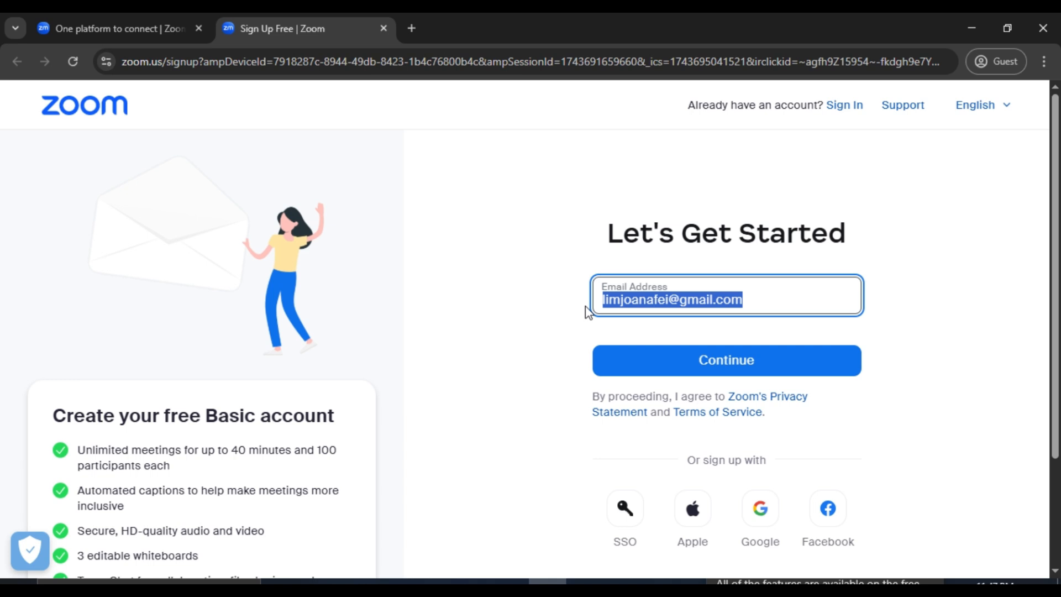
{"action": "left_click", "coordinate": [821, 435]}
{"action": "scroll", "coordinate": [821, 435], "scroll_direction": "down", "scroll_amount": 3}
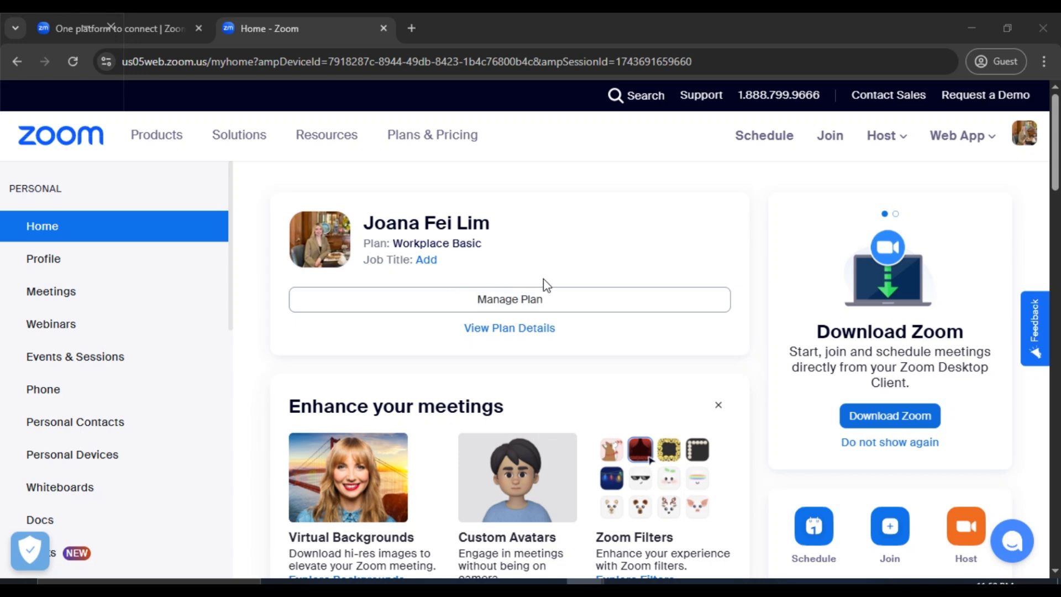
- Open the profile picture for editing from the account home and save it with its current crop
{"action": "left_click", "coordinate": [348, 248]}
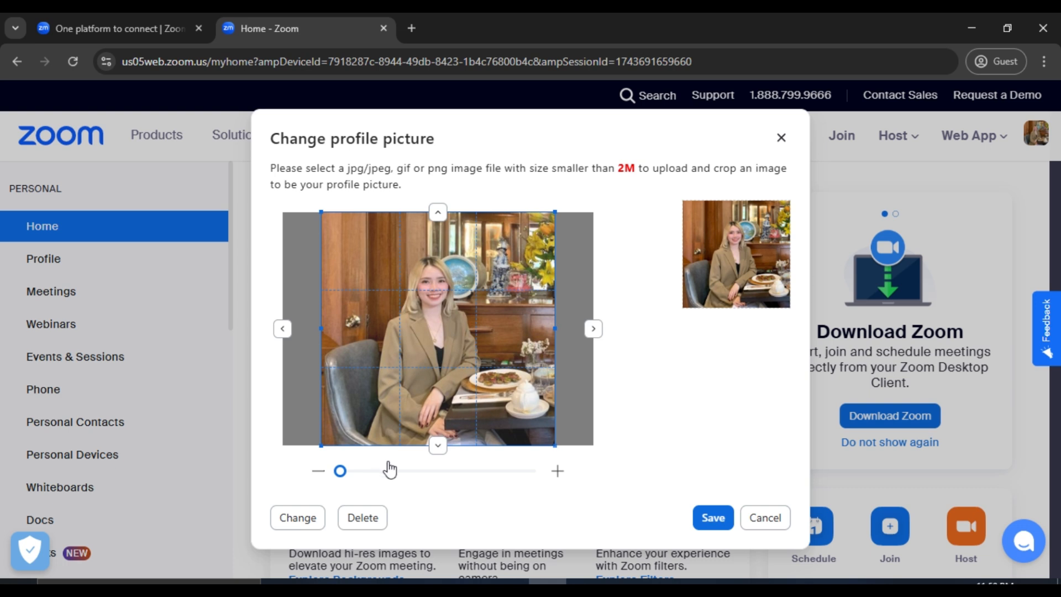
{"action": "left_click", "coordinate": [713, 517]}
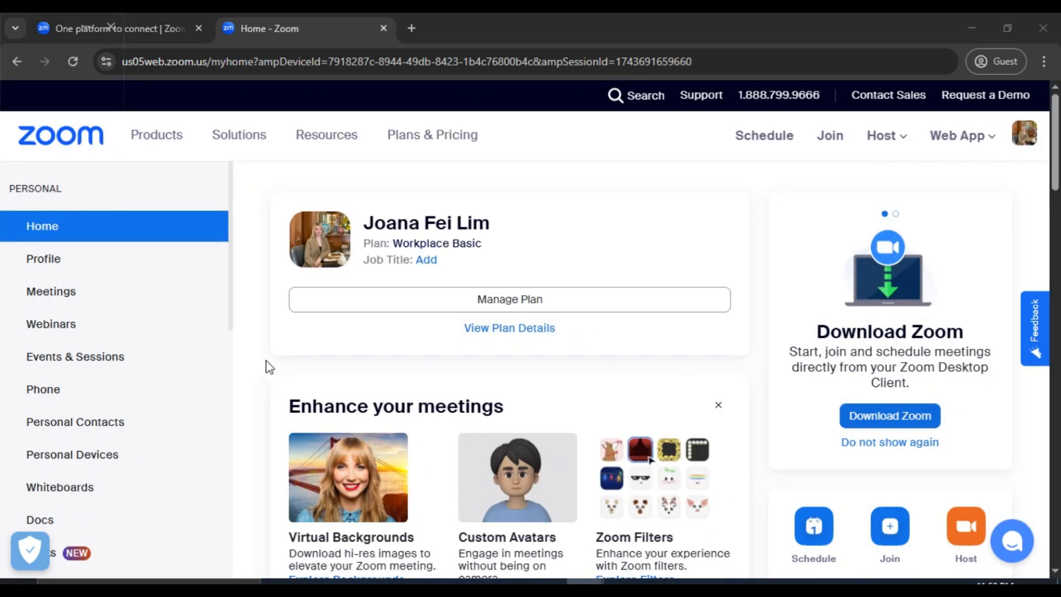
- Open the account's profile page and review its language, time zone, date format and meeting settings
{"action": "left_click", "coordinate": [69, 267]}
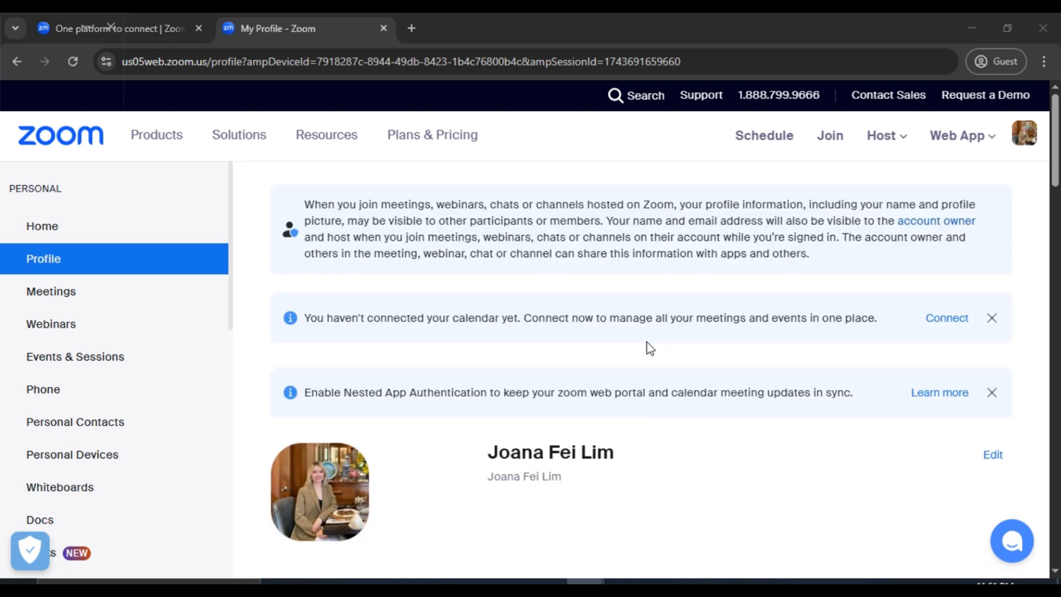
{"action": "scroll", "coordinate": [647, 347], "scroll_direction": "down", "scroll_amount": 5}
{"action": "scroll", "coordinate": [648, 348], "scroll_direction": "down", "scroll_amount": 3}
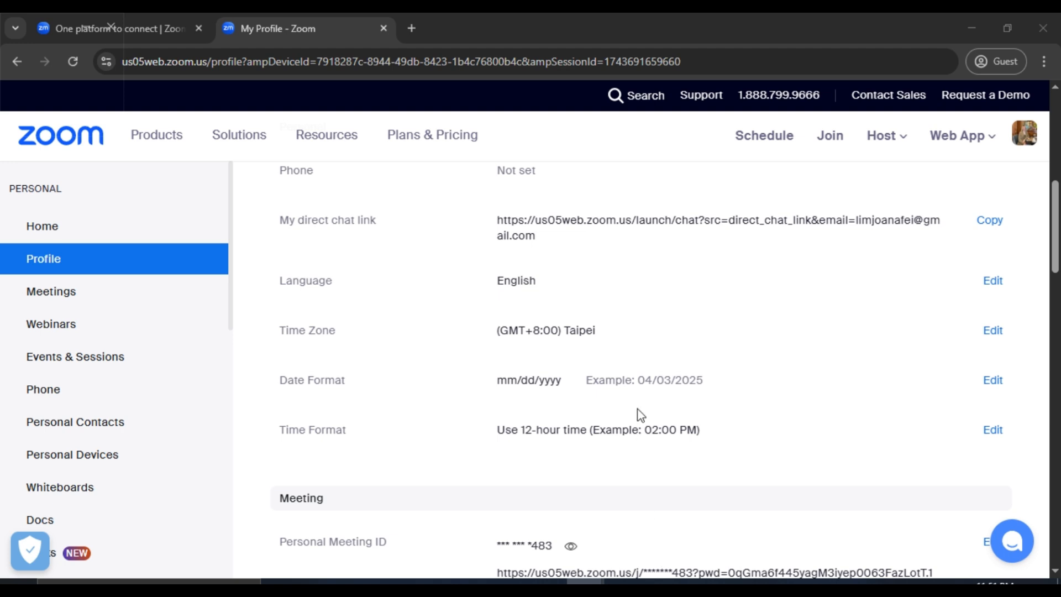
{"action": "scroll", "coordinate": [638, 409], "scroll_direction": "down", "scroll_amount": 4}
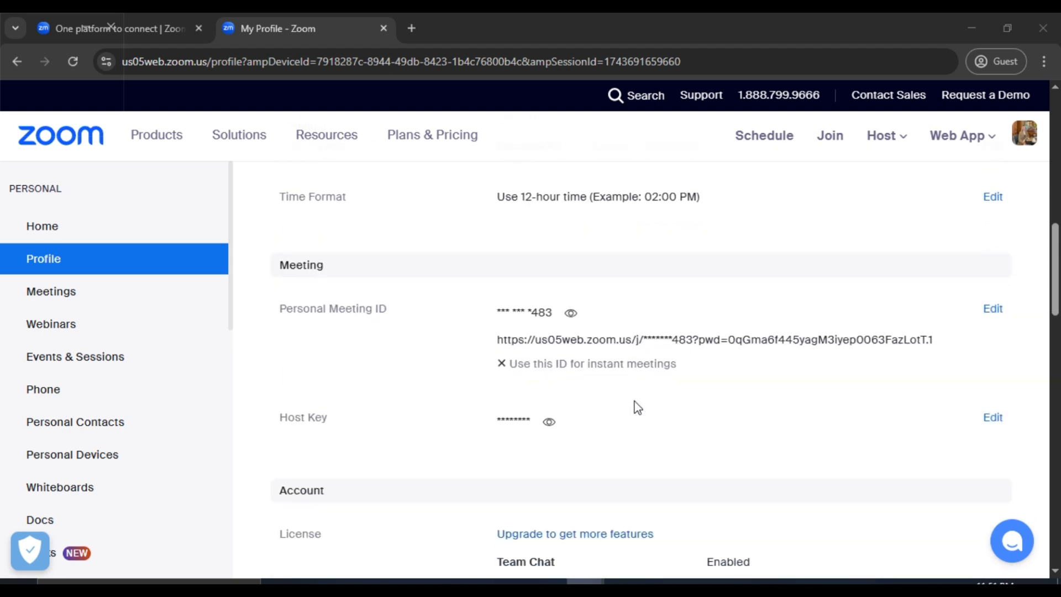
{"action": "scroll", "coordinate": [638, 408], "scroll_direction": "up", "scroll_amount": 3}
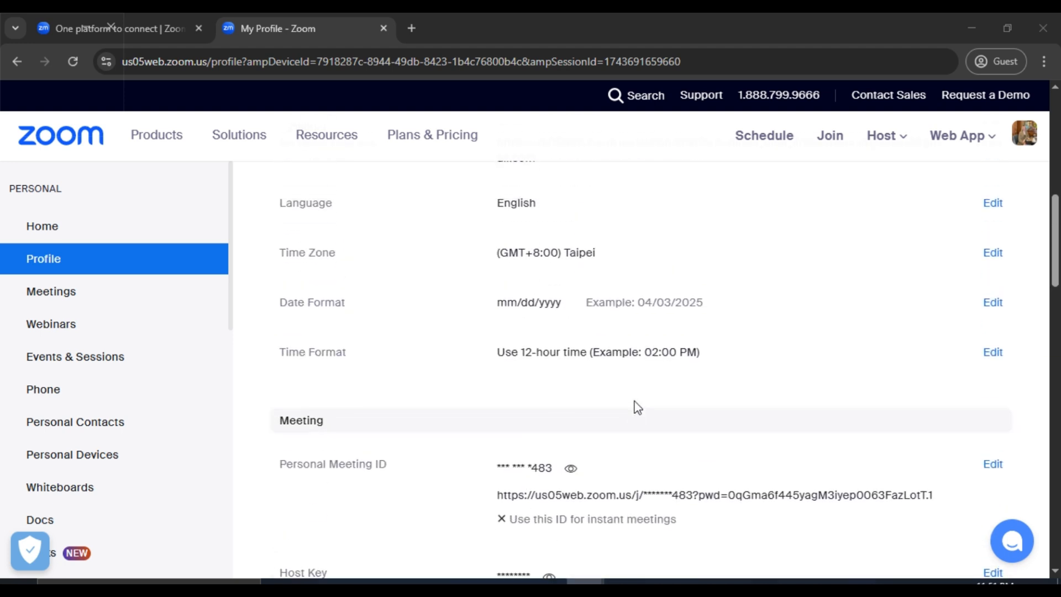
- Start scheduling a new meeting from the Meetings page, keeping My Meeting as the topic
{"action": "left_click", "coordinate": [44, 291]}
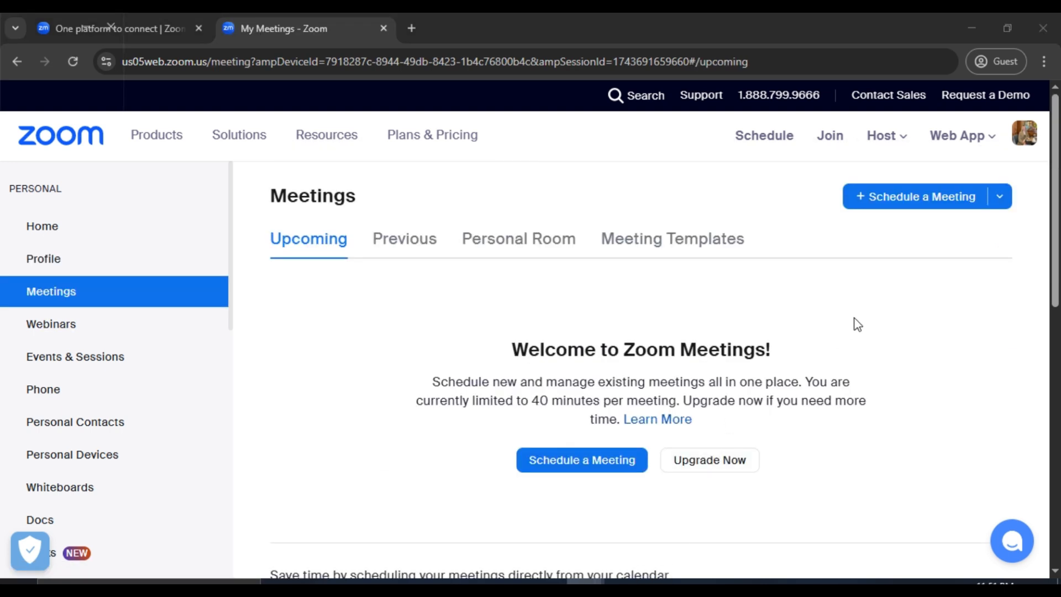
{"action": "left_click", "coordinate": [896, 197]}
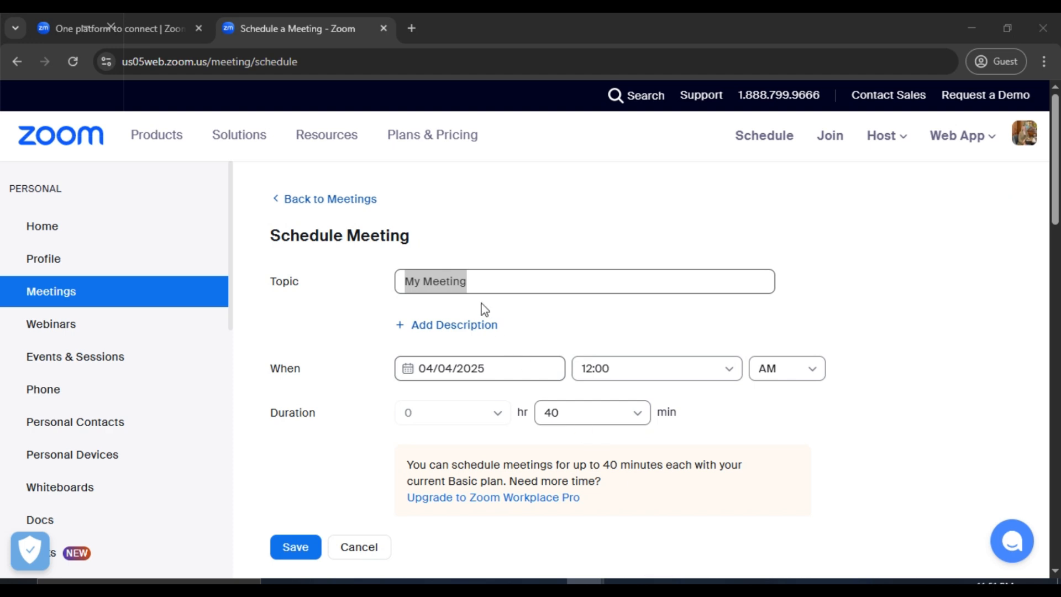
{"action": "mouse_move", "coordinate": [497, 275]}
{"action": "left_mouse_down"}
{"action": "mouse_move", "coordinate": [445, 275]}
{"action": "mouse_move", "coordinate": [497, 277]}
{"action": "left_mouse_up"}
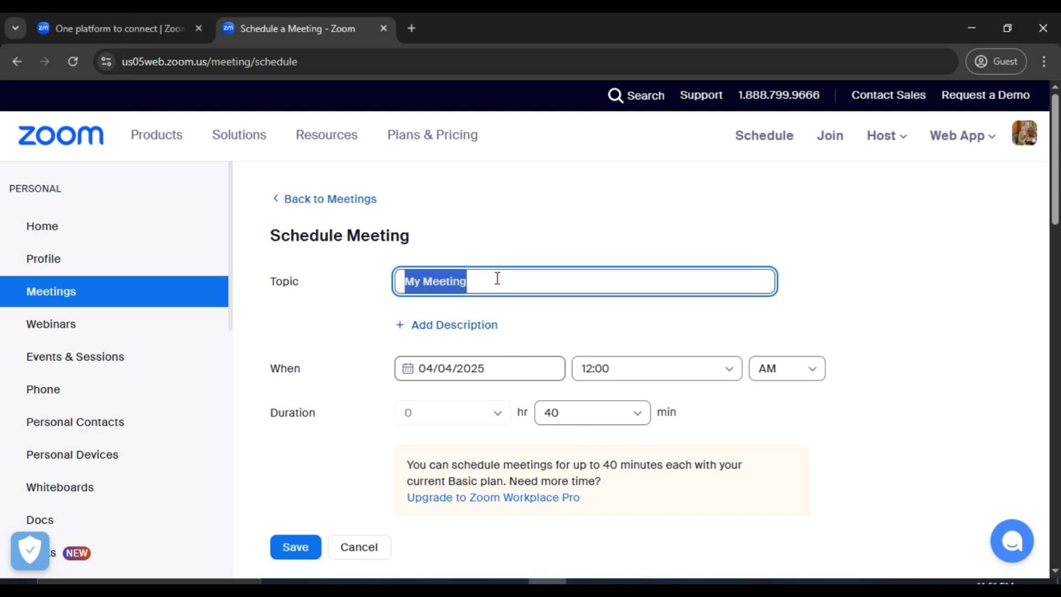
{"action": "double_click", "coordinate": [497, 278]}
{"action": "left_click", "coordinate": [497, 279]}
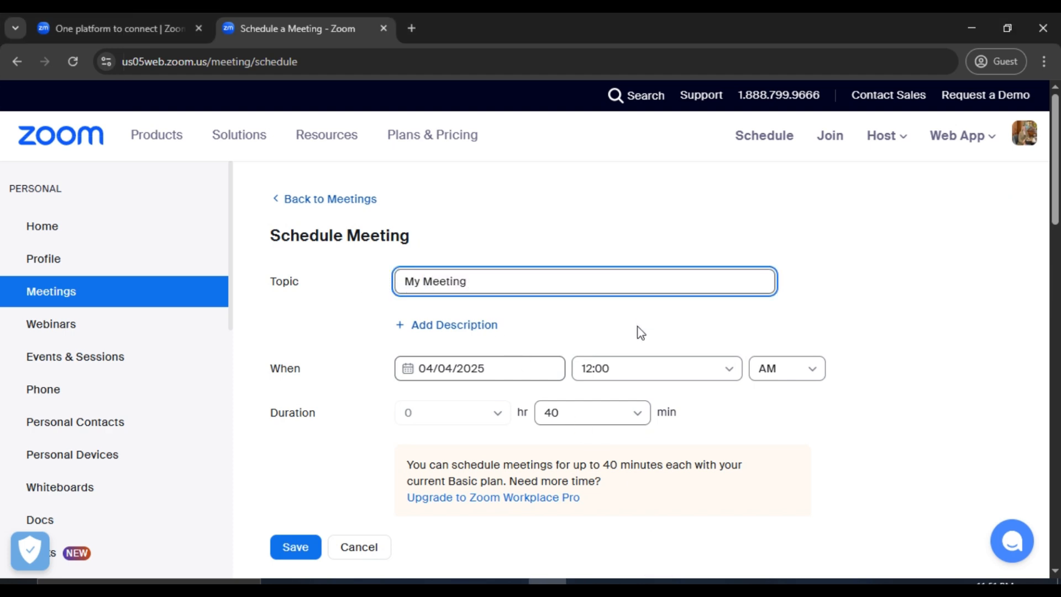
- Review the scheduling form's date, time zone, attendee, security and video settings, and check the minute choices offered for the duration
{"action": "scroll", "coordinate": [415, 379], "scroll_direction": "down", "scroll_amount": 2}
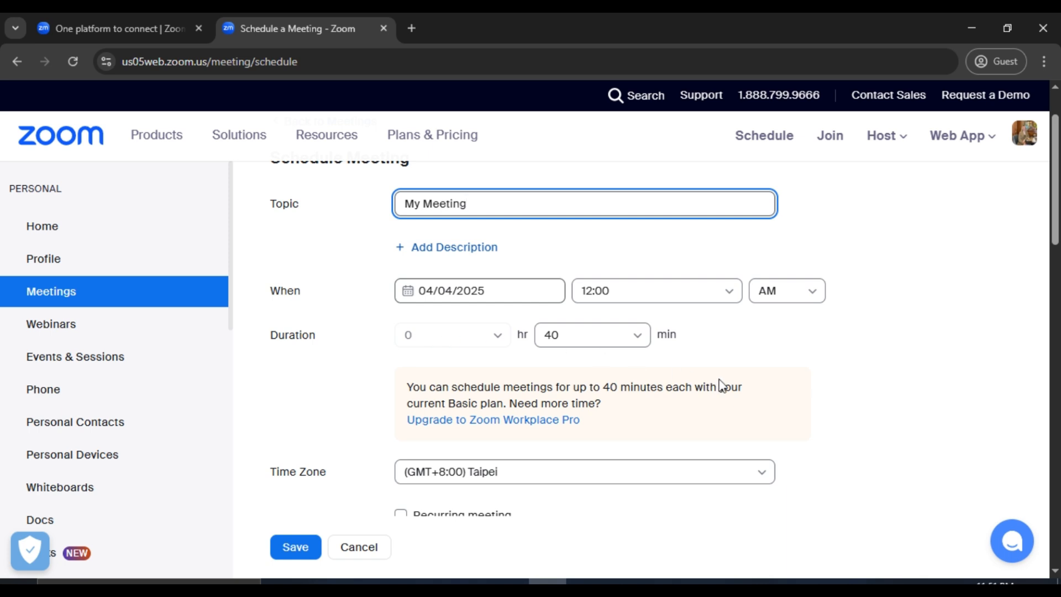
{"action": "scroll", "coordinate": [723, 393], "scroll_direction": "down", "scroll_amount": 5}
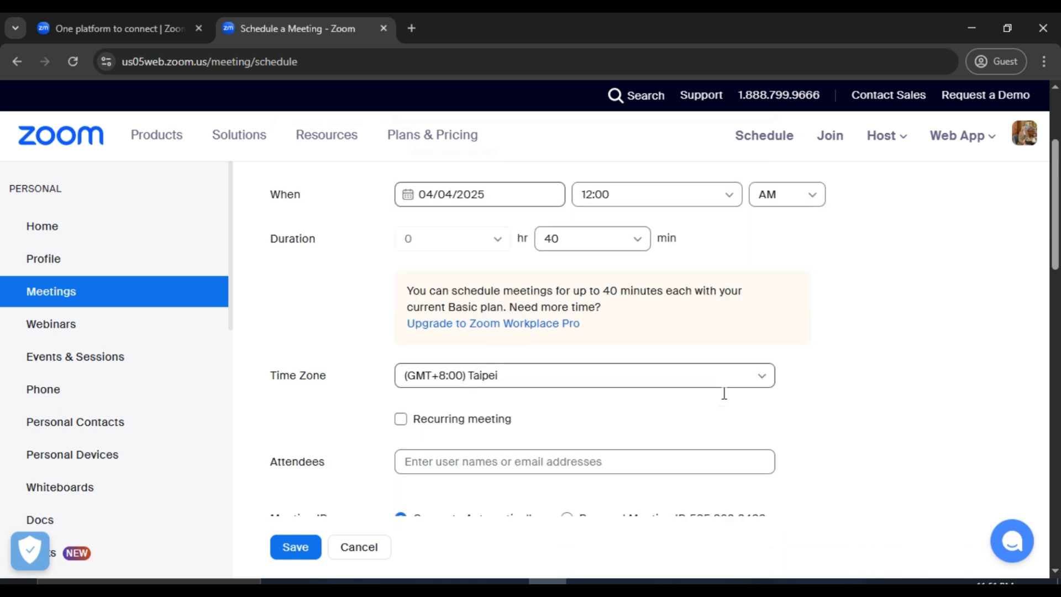
{"action": "scroll", "coordinate": [723, 397], "scroll_direction": "down", "scroll_amount": 3}
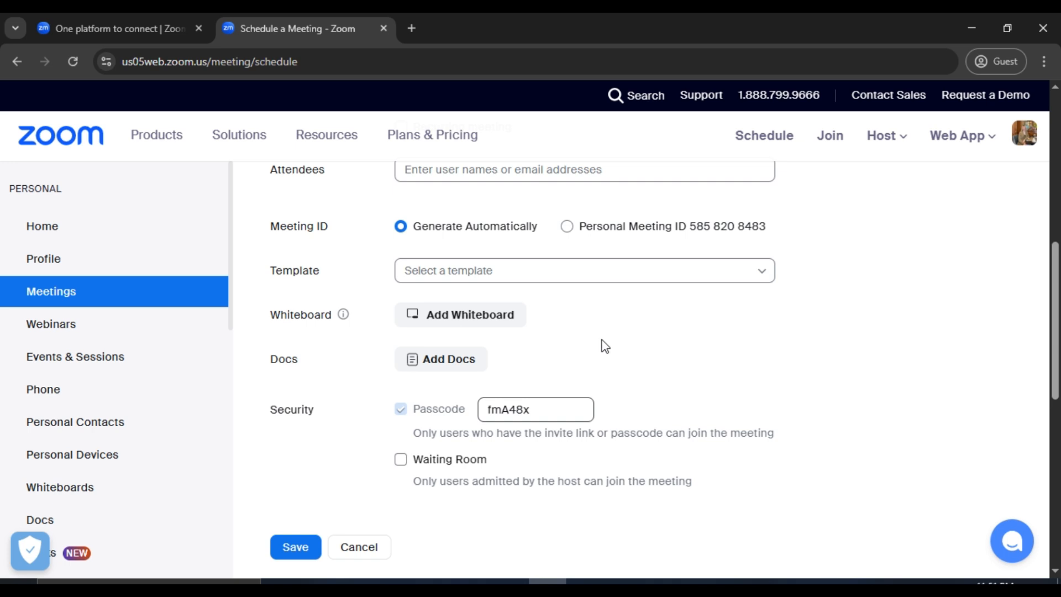
{"action": "scroll", "coordinate": [691, 276], "scroll_direction": "up", "scroll_amount": 3}
{"action": "scroll", "coordinate": [684, 283], "scroll_direction": "down", "scroll_amount": 5}
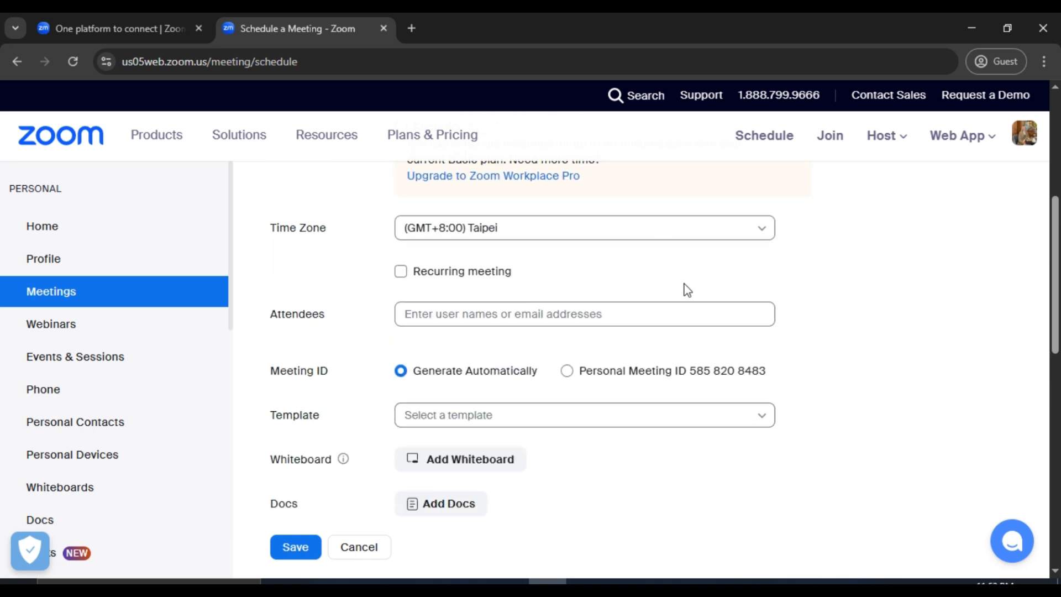
{"action": "scroll", "coordinate": [685, 289], "scroll_direction": "down", "scroll_amount": 1}
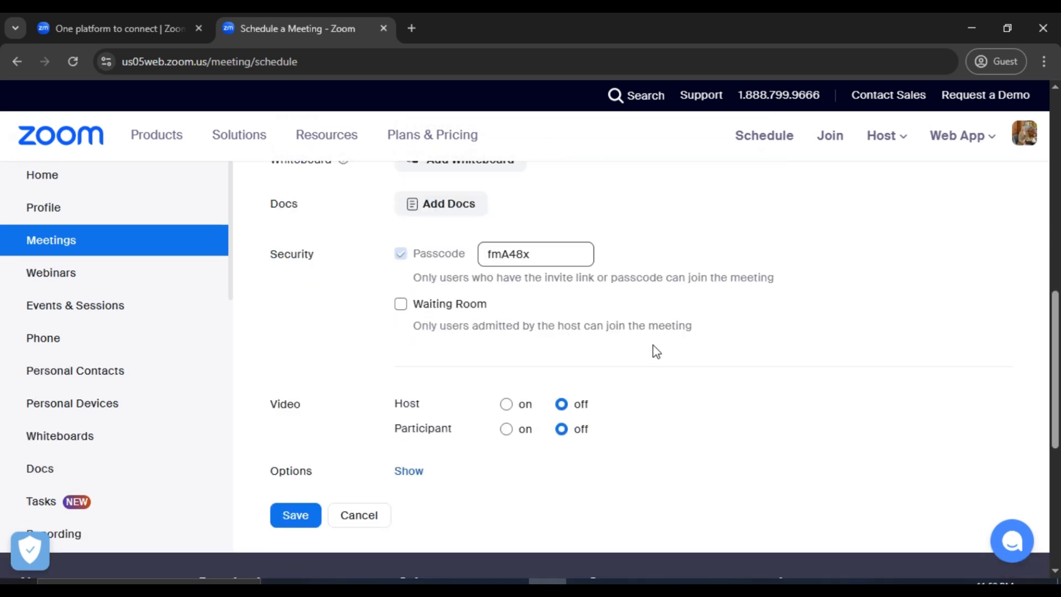
{"action": "scroll", "coordinate": [654, 349], "scroll_direction": "down", "scroll_amount": 3}
{"action": "scroll", "coordinate": [654, 345], "scroll_direction": "up", "scroll_amount": 8}
{"action": "scroll", "coordinate": [654, 345], "scroll_direction": "up", "scroll_amount": 3}
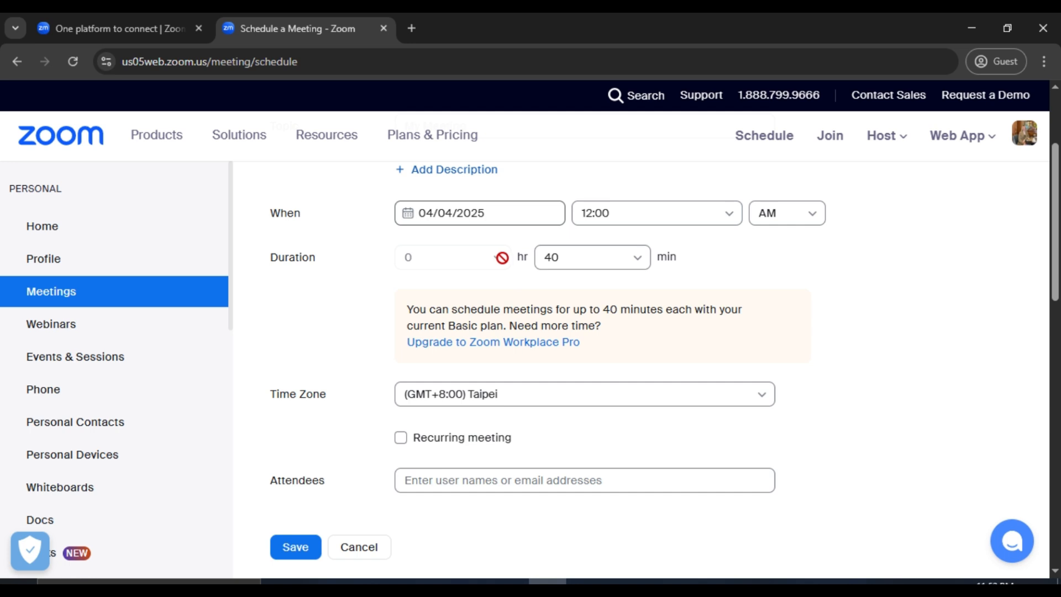
{"action": "left_click", "coordinate": [572, 258]}
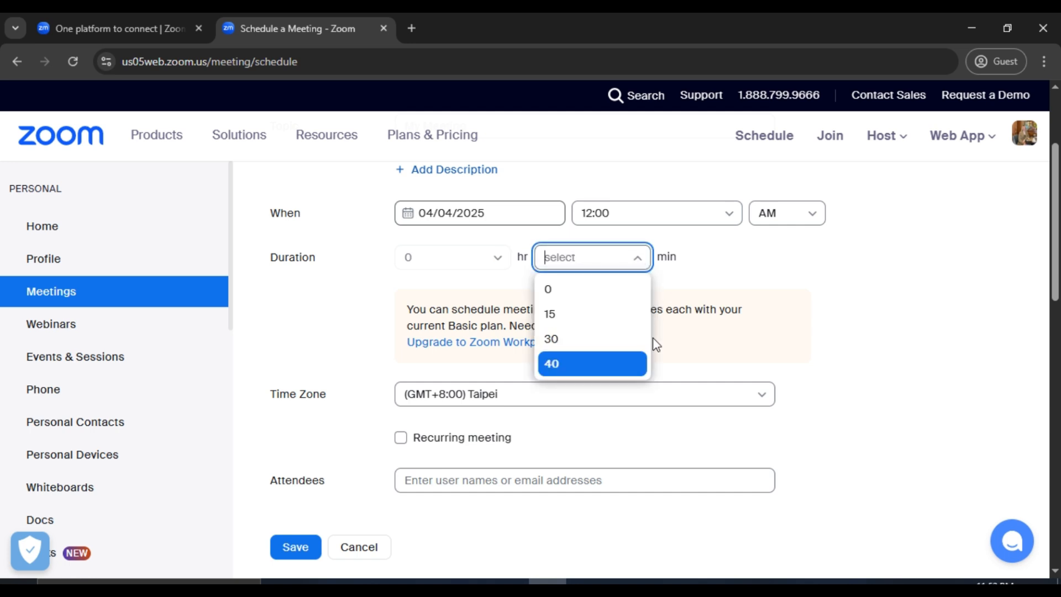
{"action": "left_click", "coordinate": [482, 268]}
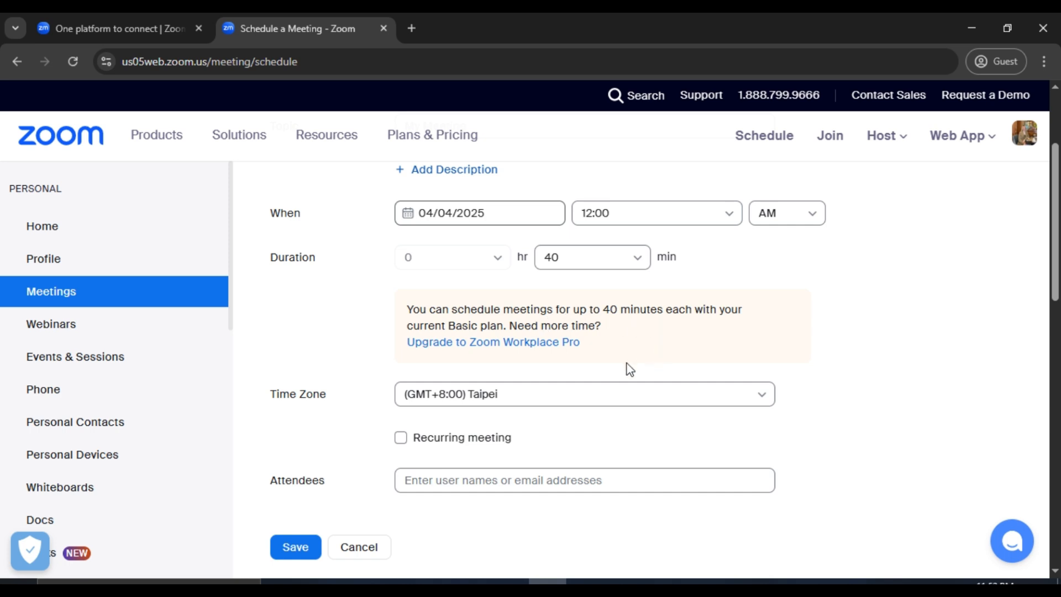
- Set the meeting template to None, leaving the meeting ID generated automatically
{"action": "scroll", "coordinate": [630, 369], "scroll_direction": "down", "scroll_amount": 4}
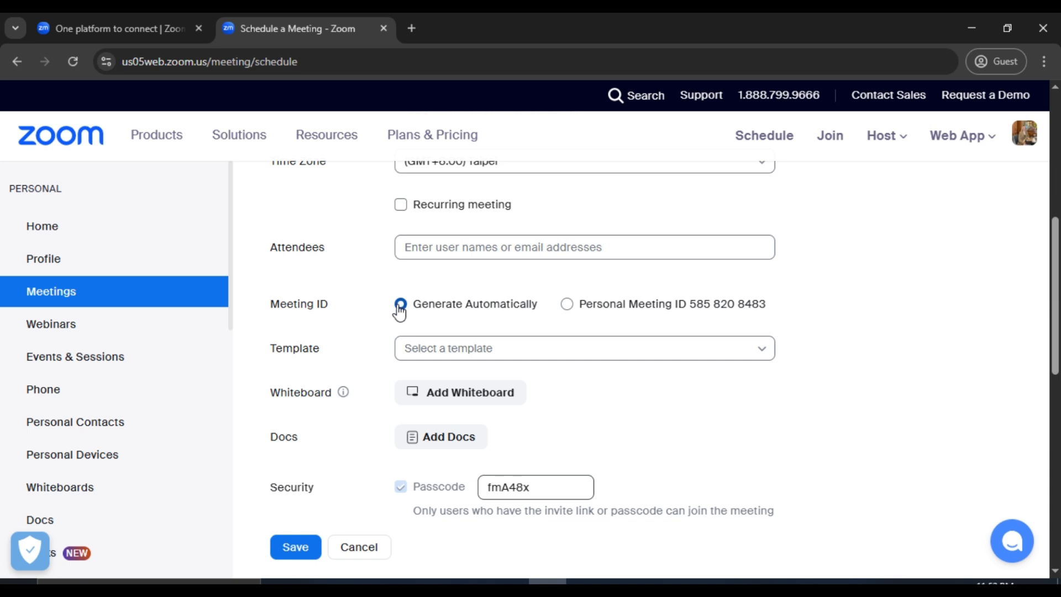
{"action": "left_click", "coordinate": [541, 346]}
{"action": "left_click", "coordinate": [435, 407]}
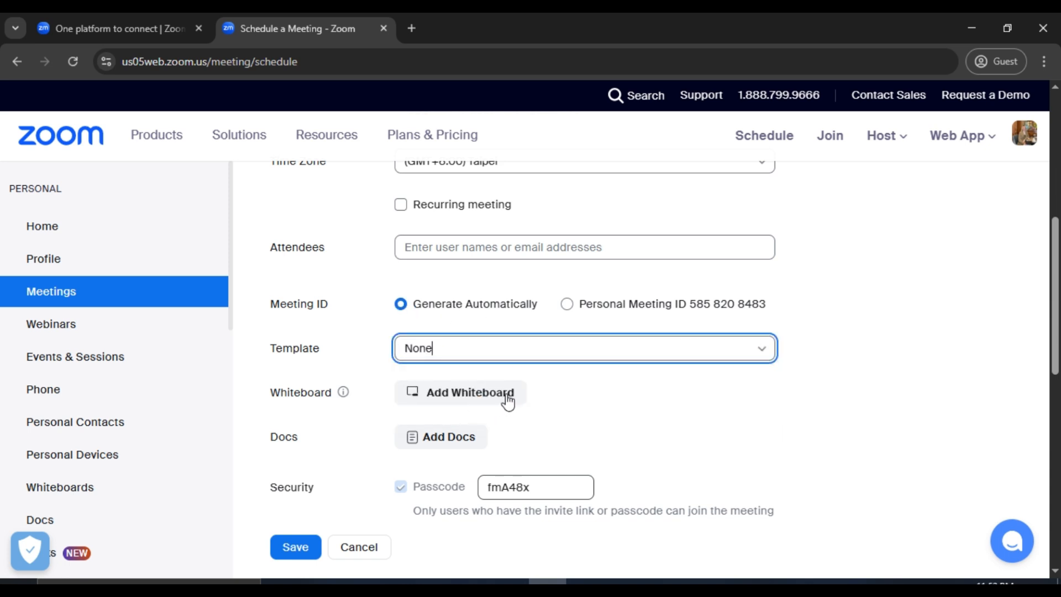
- Add the My Meeting whiteboard to the scheduled meeting with the permission level Viewer
{"action": "scroll", "coordinate": [504, 395], "scroll_direction": "down", "scroll_amount": 2}
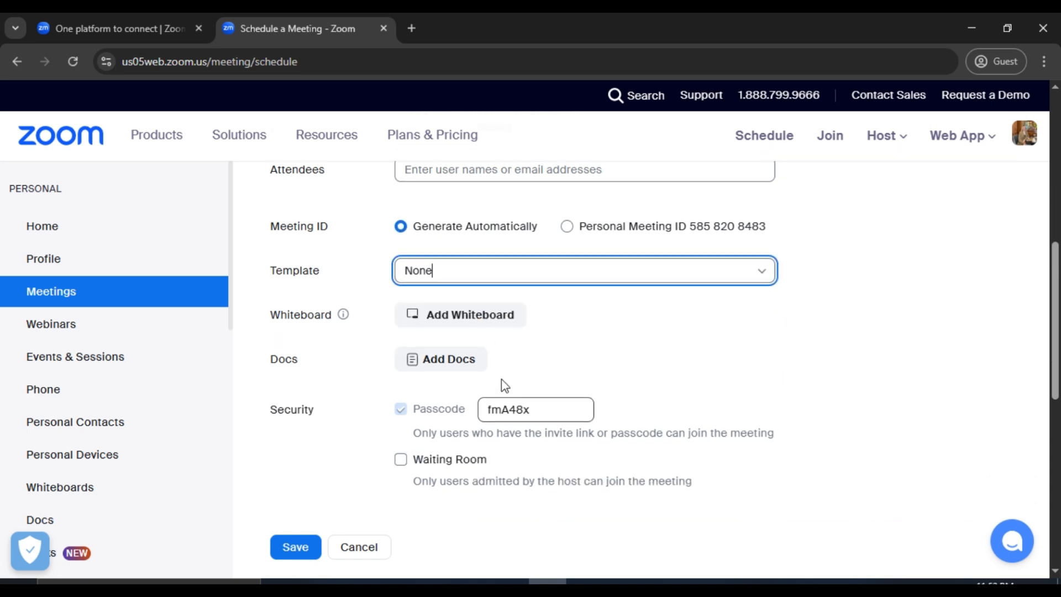
{"action": "left_click", "coordinate": [487, 321]}
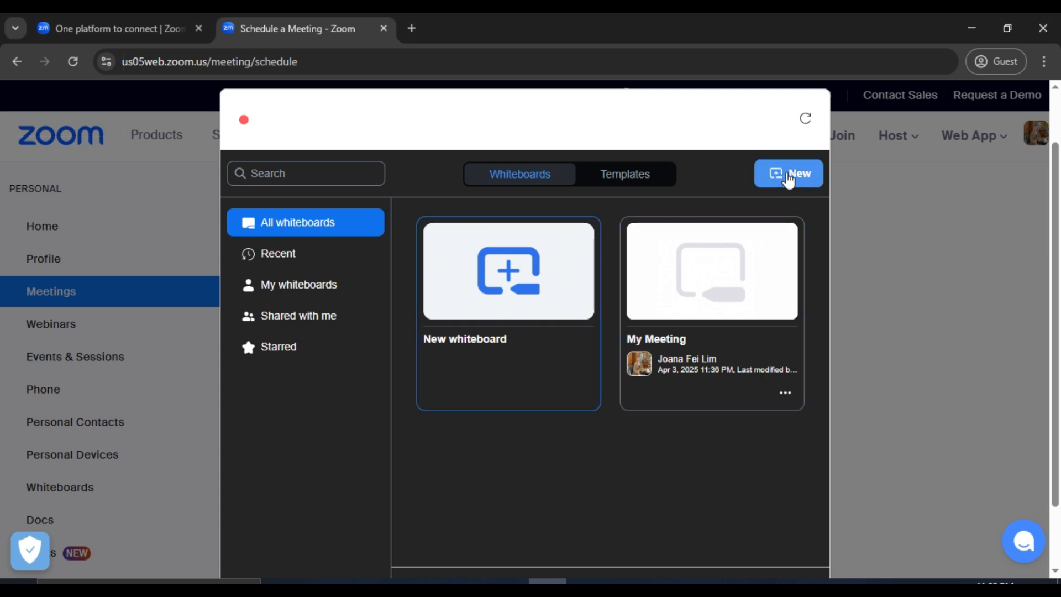
{"action": "scroll", "coordinate": [624, 480], "scroll_direction": "down", "scroll_amount": 2}
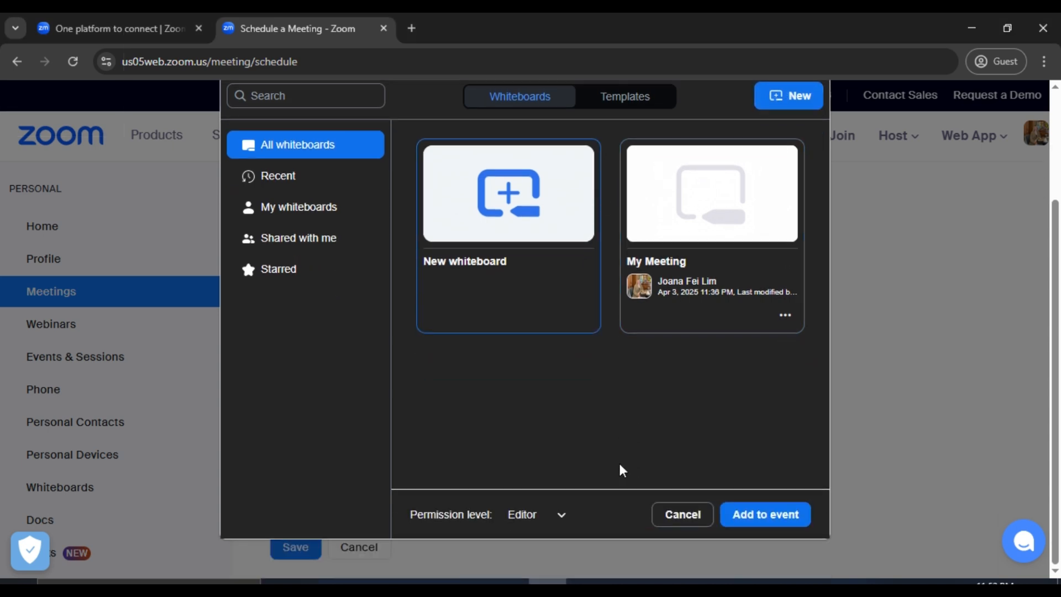
{"action": "left_click", "coordinate": [561, 515]}
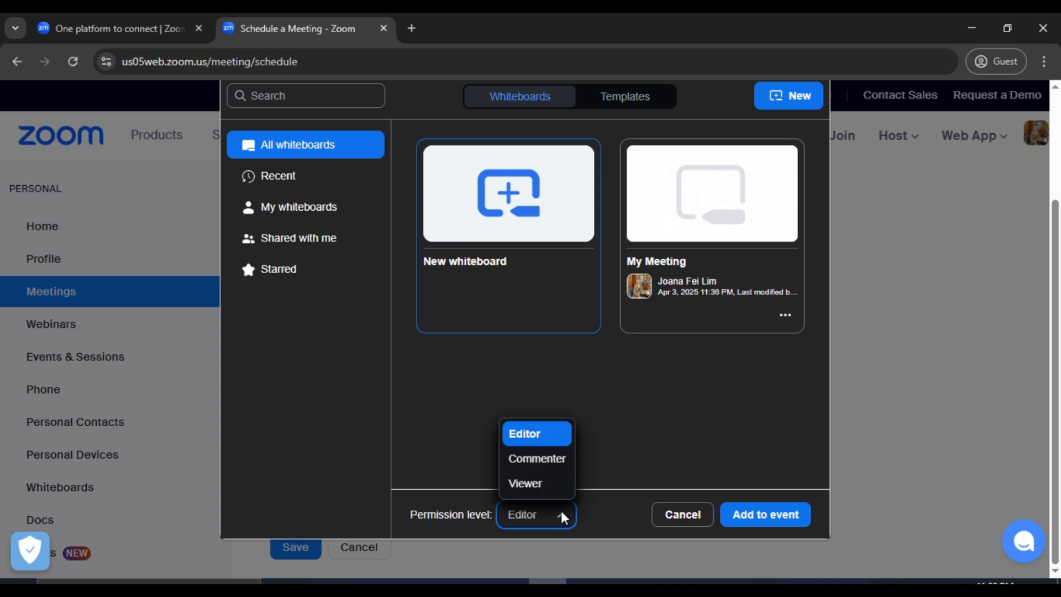
{"action": "left_click", "coordinate": [547, 481]}
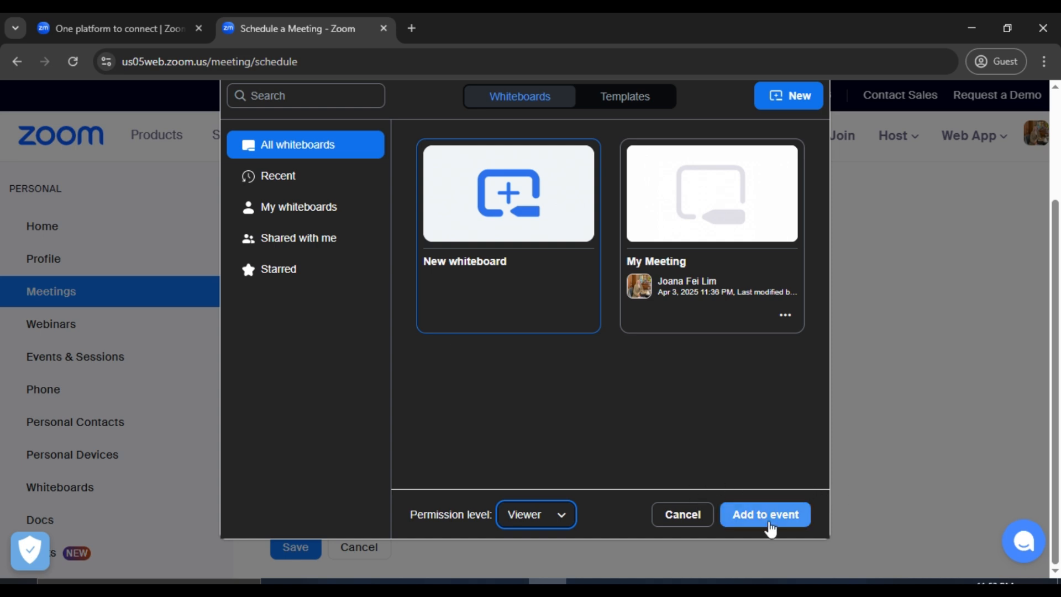
{"action": "left_click", "coordinate": [768, 521]}
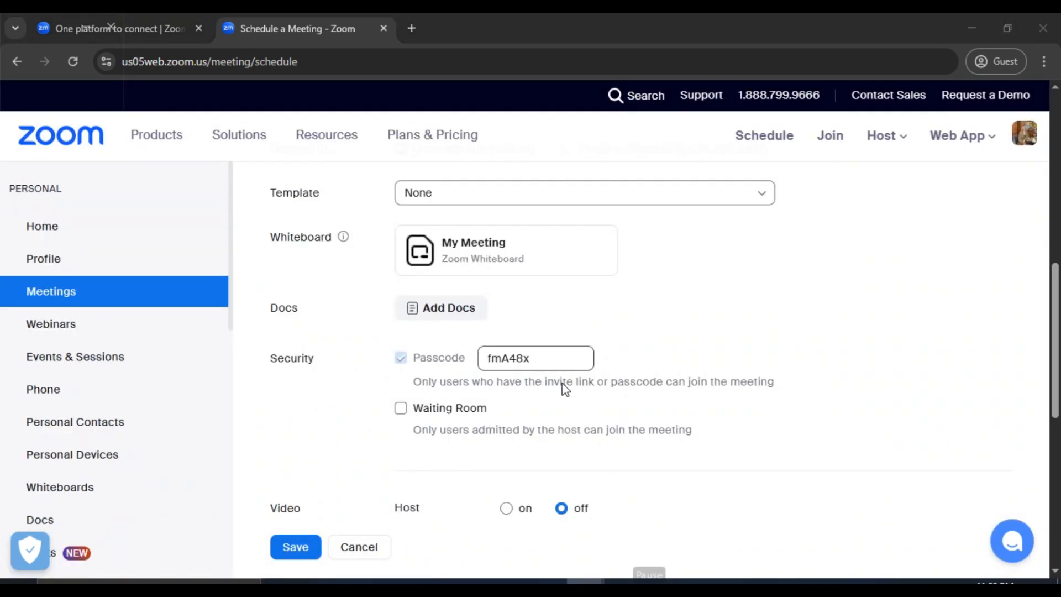
- Check the meeting's passcode field and enable the Waiting Room security option
{"action": "left_click_drag", "start_coordinate": [555, 360], "coordinate": [482, 362]}
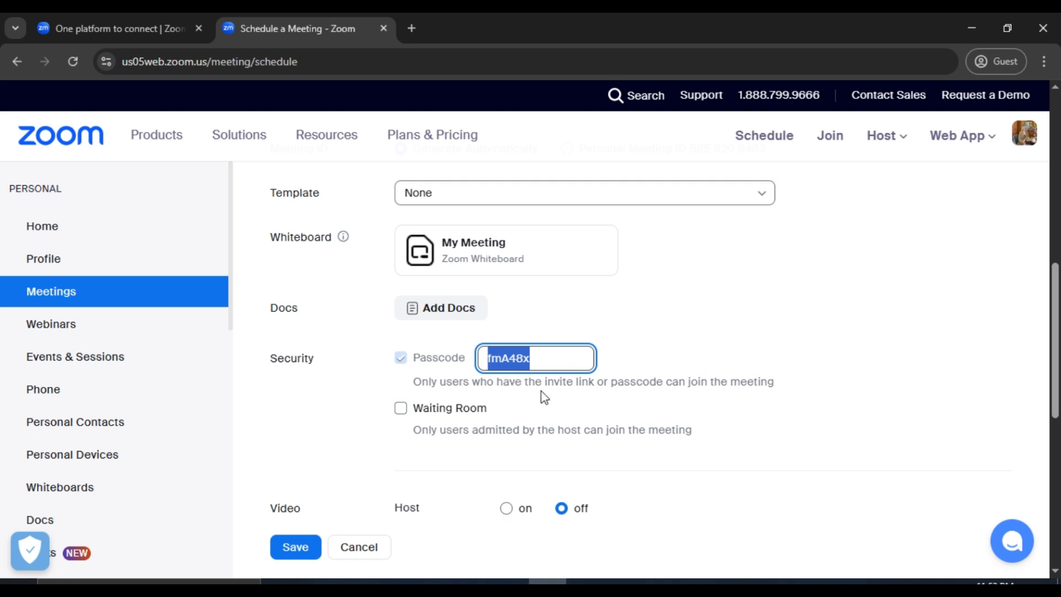
{"action": "left_click", "coordinate": [548, 417]}
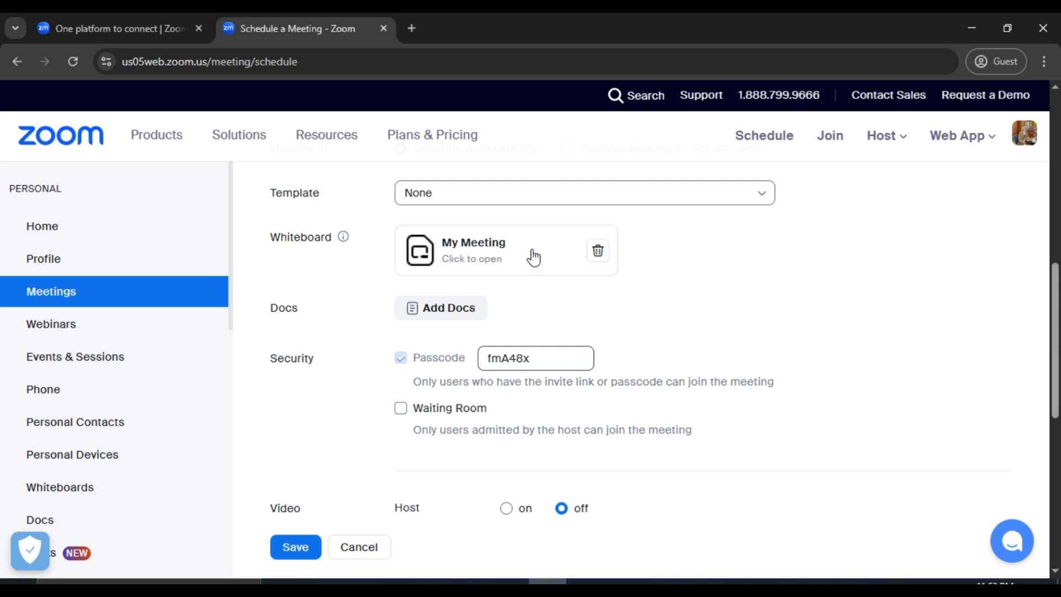
{"action": "left_click", "coordinate": [402, 411]}
- Show the meeting's additional options and enable joining anytime, muting participants upon entry, and automatic recording on the local computer
{"action": "scroll", "coordinate": [663, 376], "scroll_direction": "down", "scroll_amount": 2}
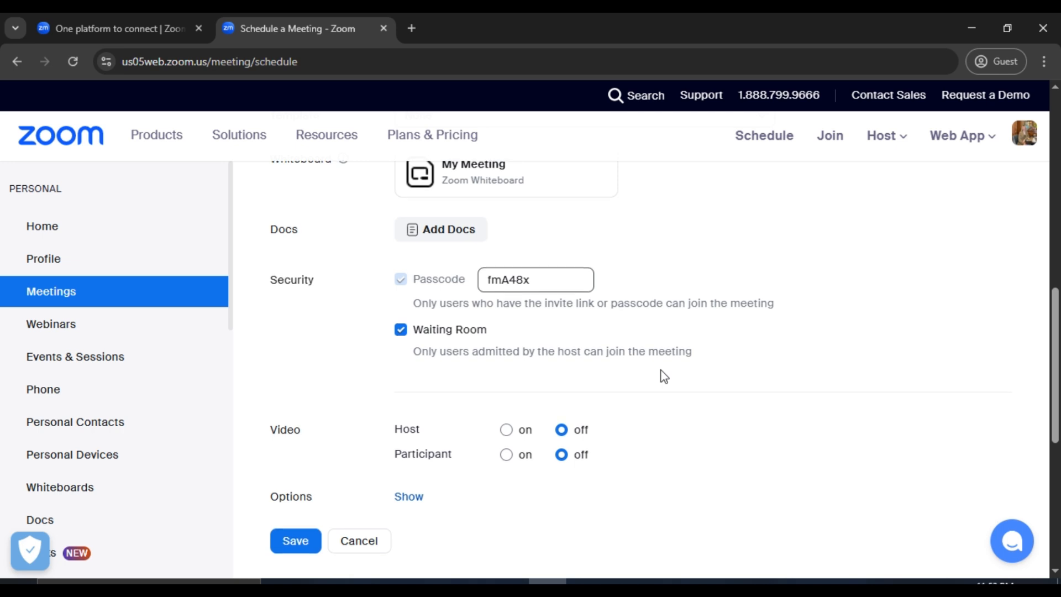
{"action": "scroll", "coordinate": [662, 376], "scroll_direction": "down", "scroll_amount": 3}
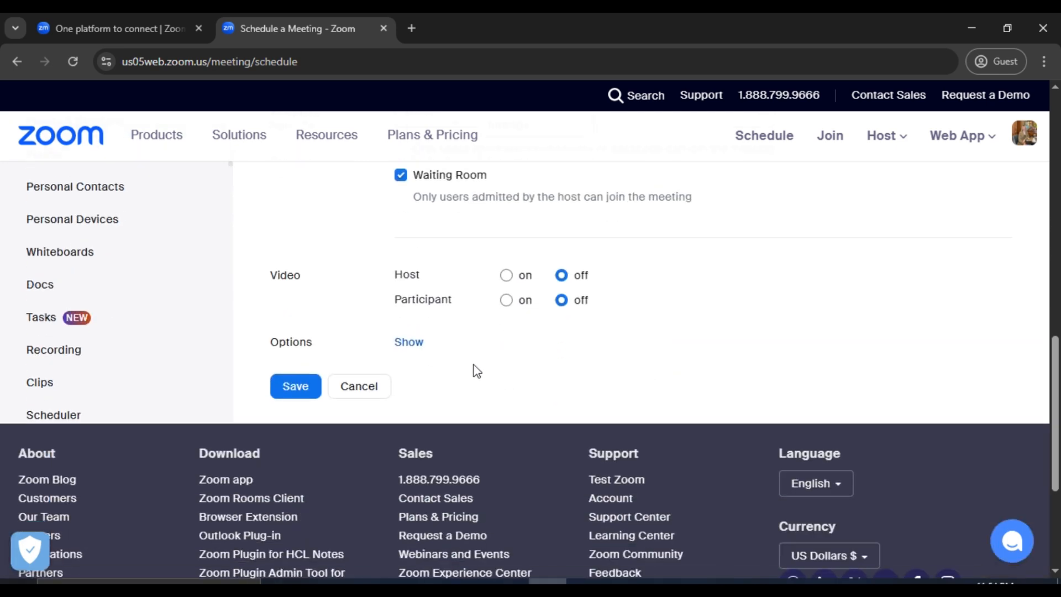
{"action": "left_click", "coordinate": [414, 344]}
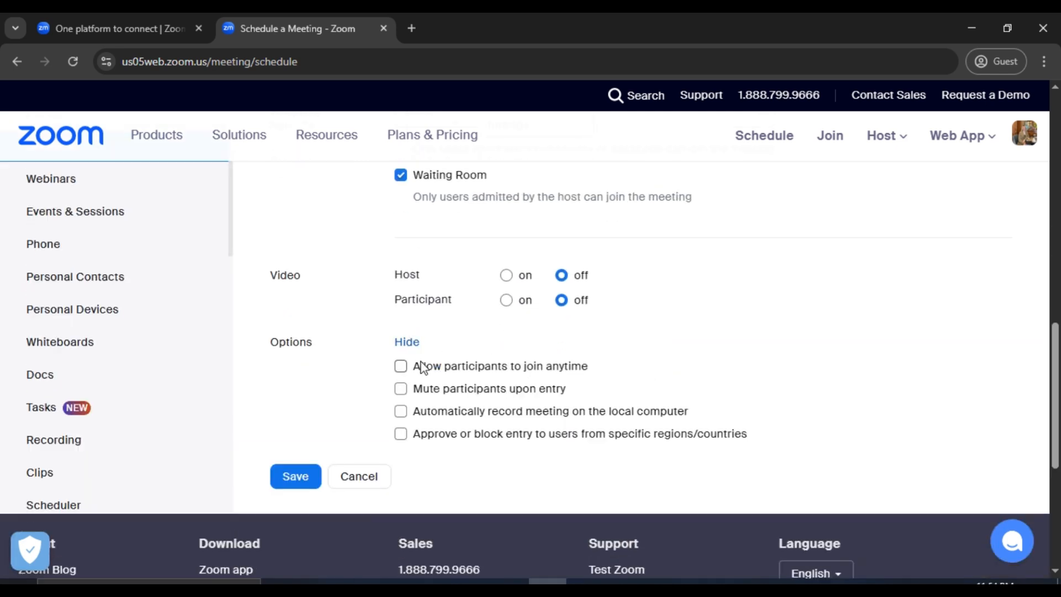
{"action": "left_click", "coordinate": [400, 366]}
{"action": "left_click", "coordinate": [400, 388]}
{"action": "left_click", "coordinate": [400, 412]}
- Restrict meeting entry to users from the Philippines only, and save the scheduled meeting
{"action": "left_click", "coordinate": [462, 438]}
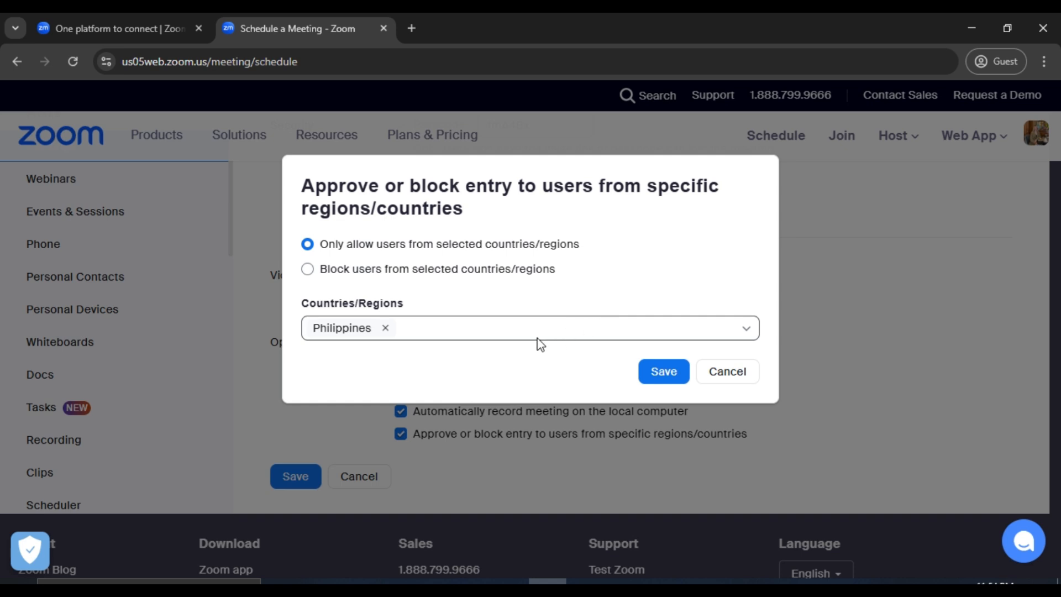
{"action": "left_click", "coordinate": [487, 331]}
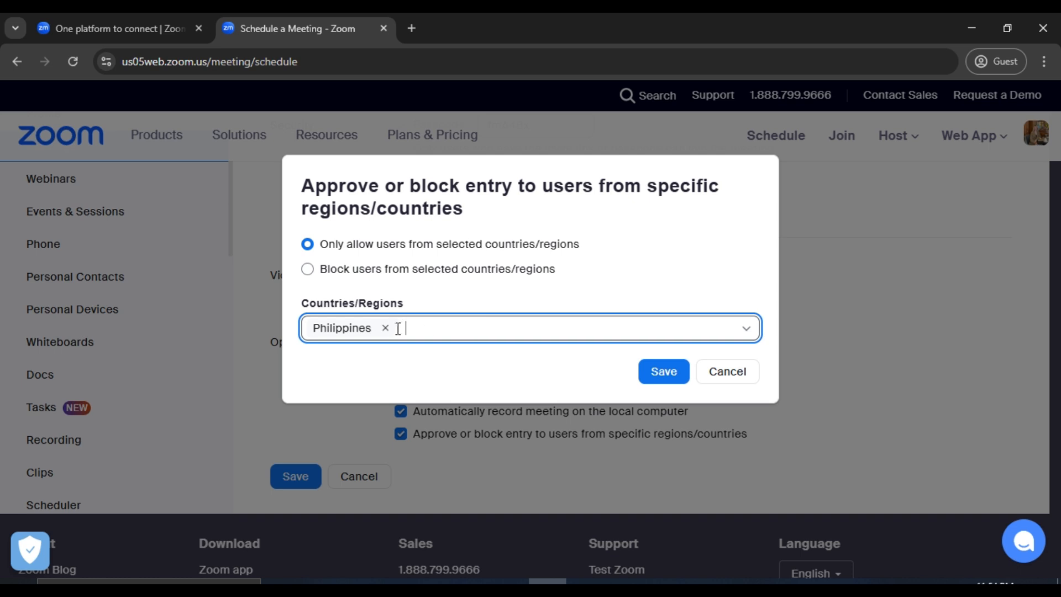
{"action": "left_click", "coordinate": [564, 349]}
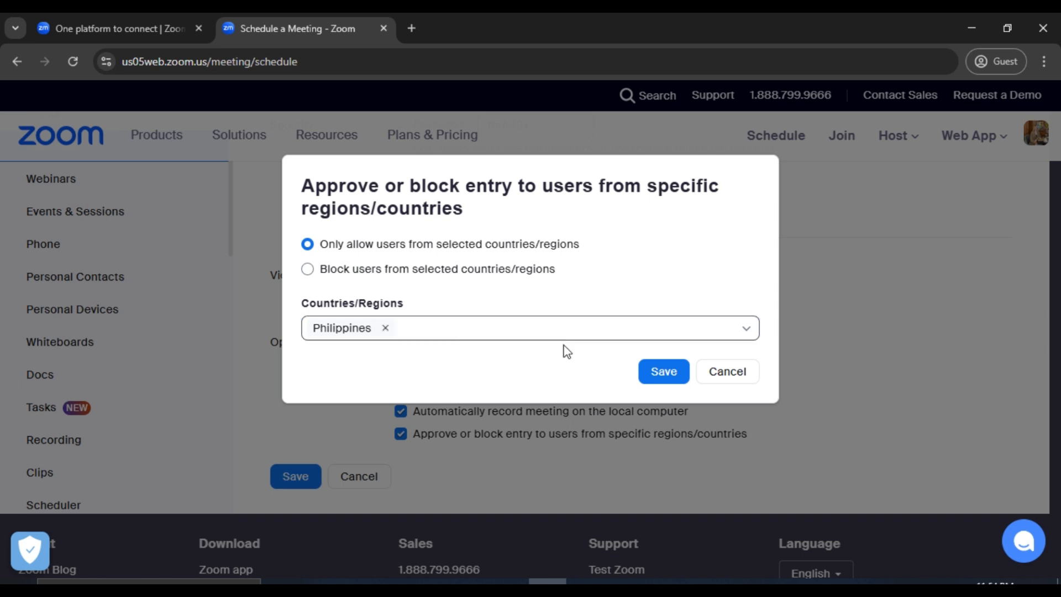
{"action": "left_click", "coordinate": [668, 376]}
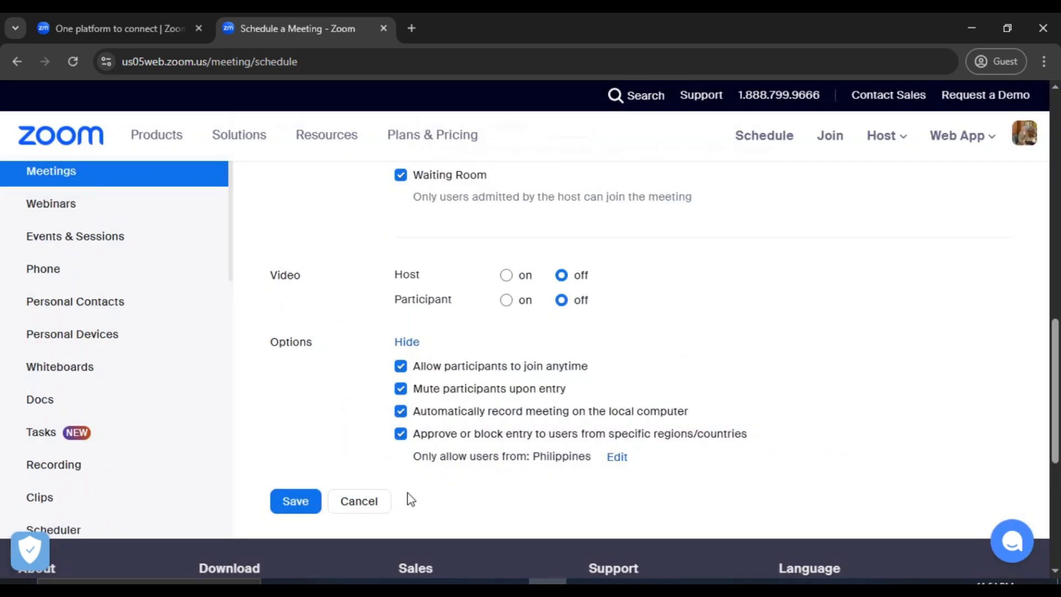
{"action": "left_click", "coordinate": [305, 507]}
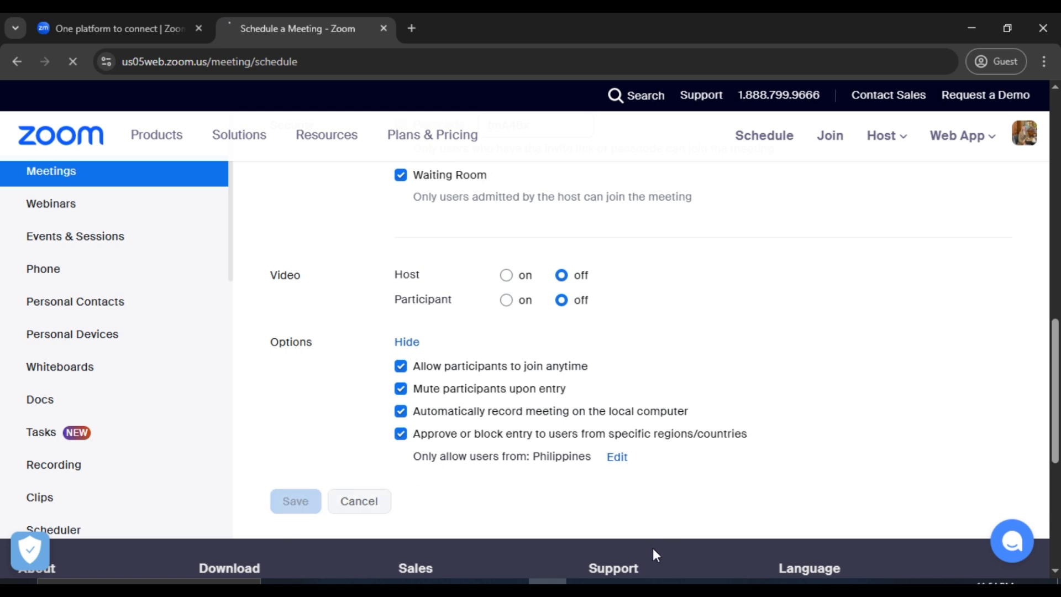
- Open the Webinars page and review the listed Zoom Webinars features and upgrade offer
{"action": "left_click", "coordinate": [83, 326]}
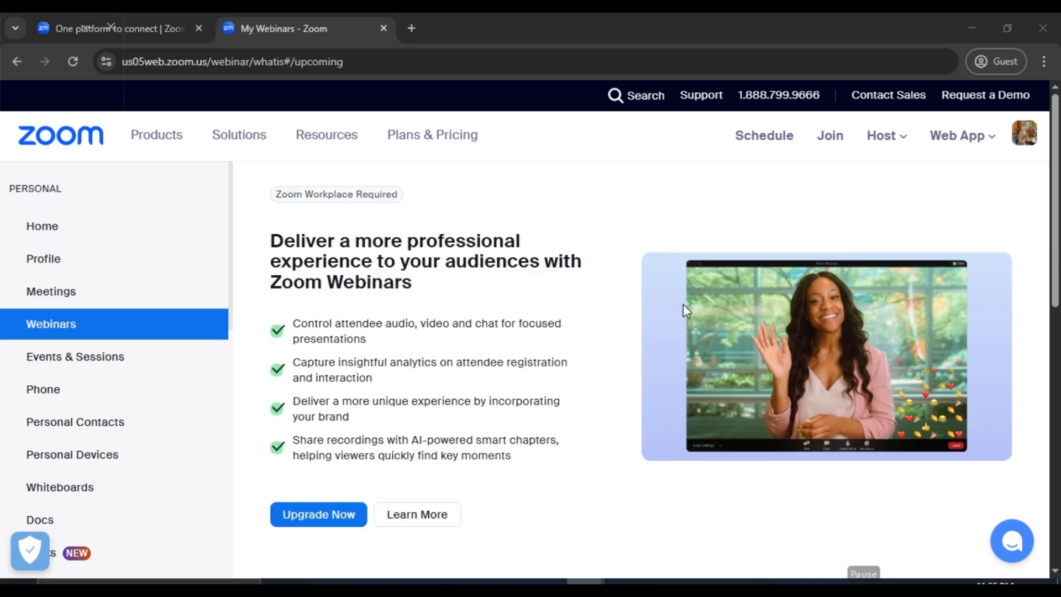
{"action": "scroll", "coordinate": [663, 298], "scroll_direction": "down", "scroll_amount": 4}
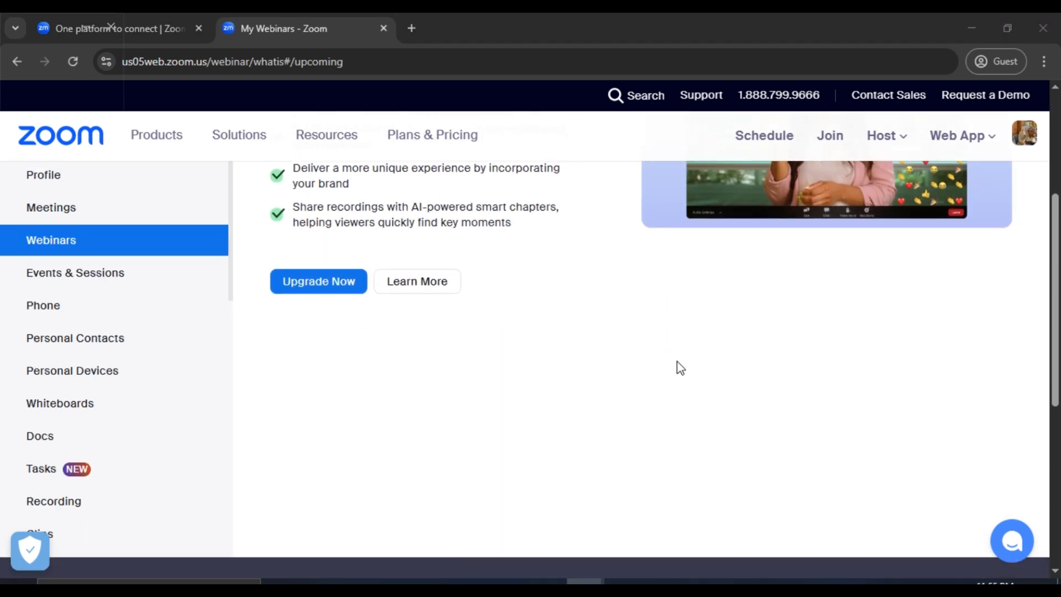
{"action": "scroll", "coordinate": [677, 367], "scroll_direction": "up", "scroll_amount": 4}
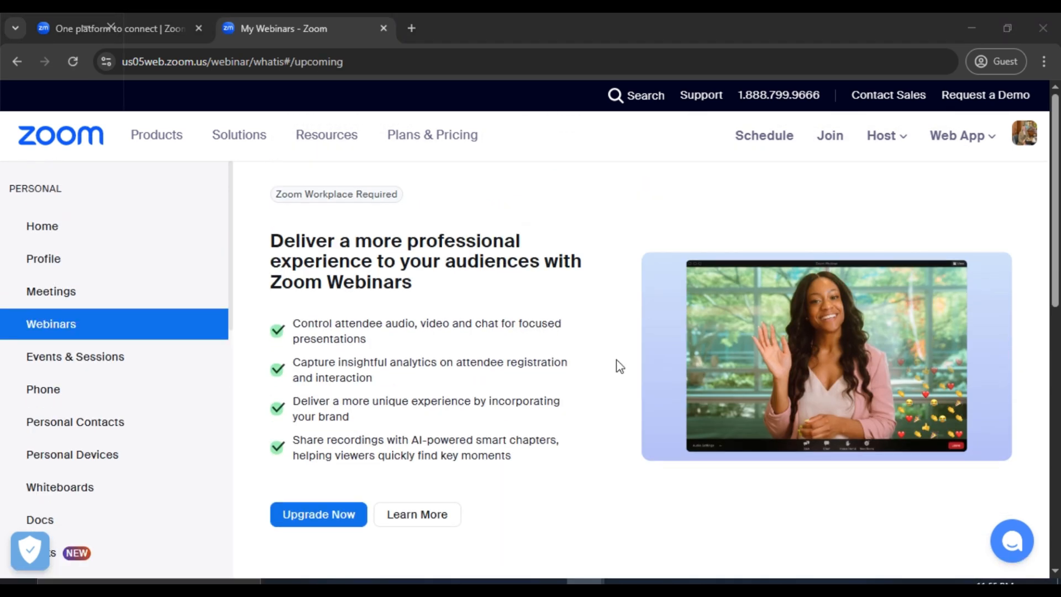
- Launch the meeting from the Meetings page in the Zoom Meetings app, always allowing the site to open such links
{"action": "left_click", "coordinate": [49, 292]}
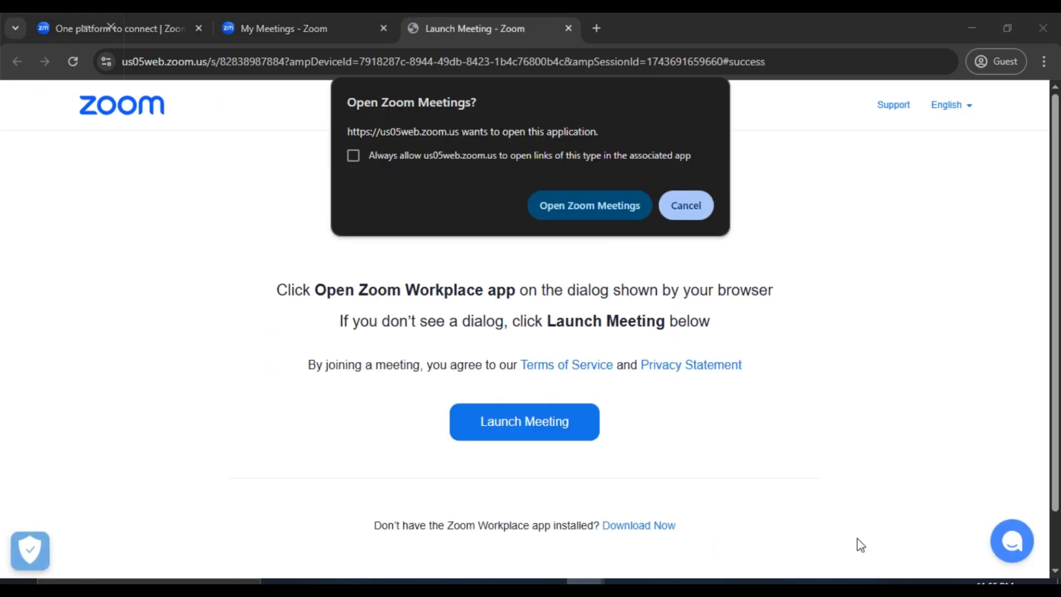
{"action": "left_click", "coordinate": [532, 428]}
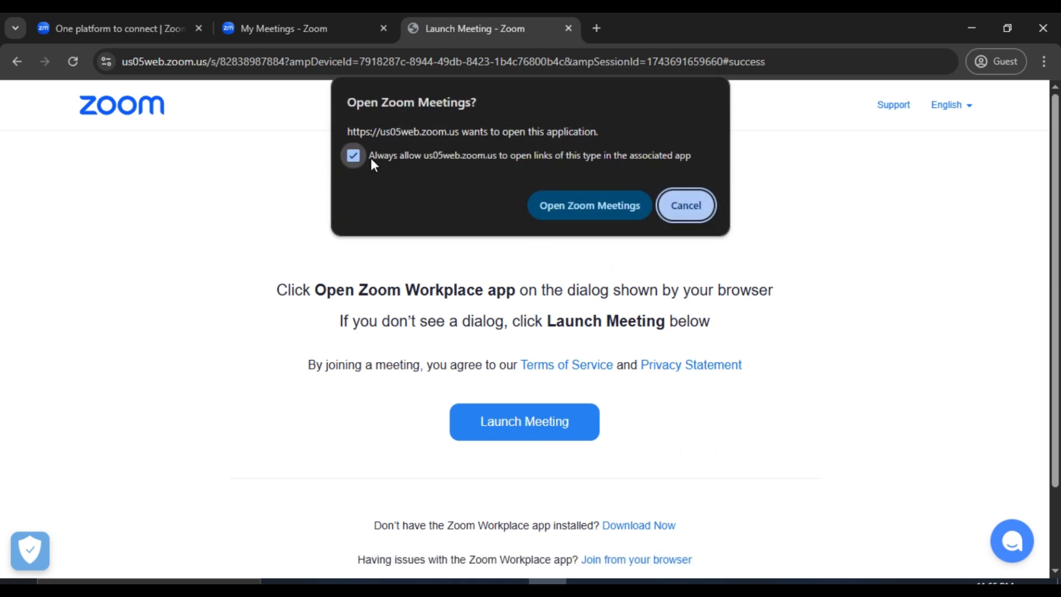
{"action": "left_click", "coordinate": [625, 205]}
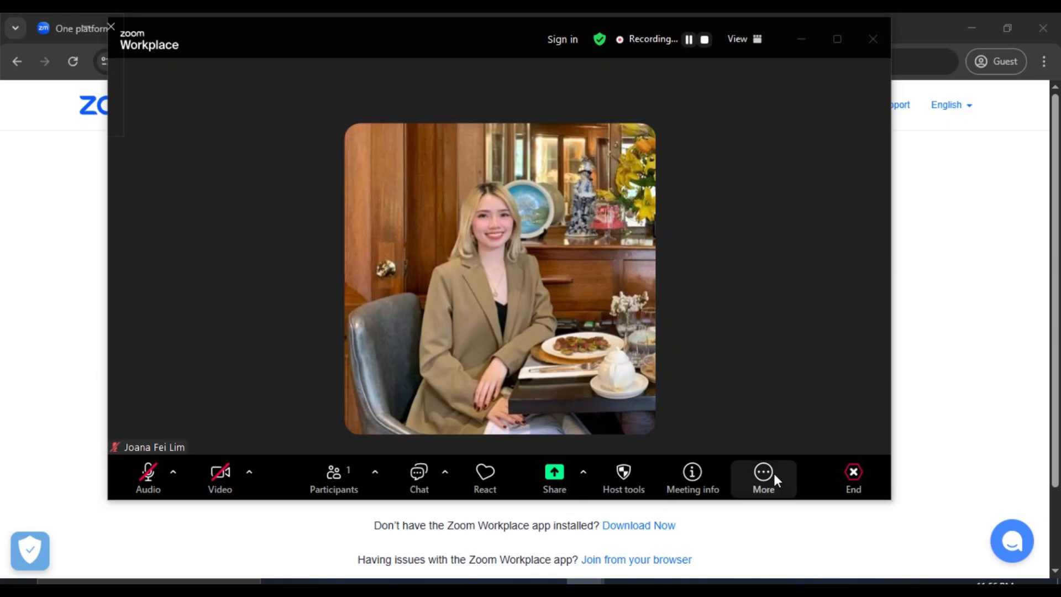
- Examine the additional in-meeting controls, including the recording and whiteboard choices
{"action": "left_click", "coordinate": [768, 471]}
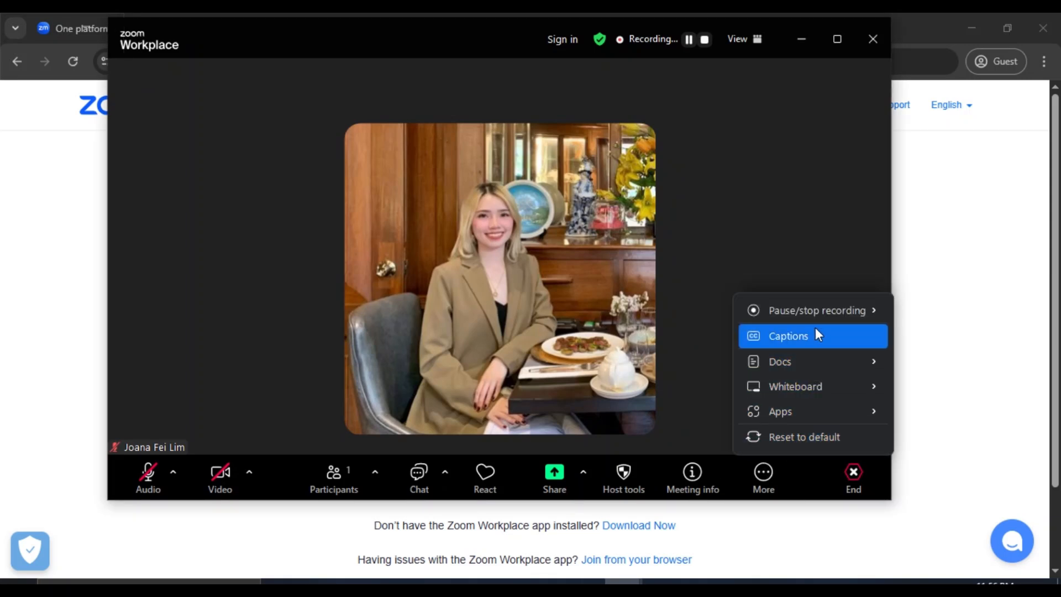
{"action": "mouse_move", "coordinate": [826, 309]}
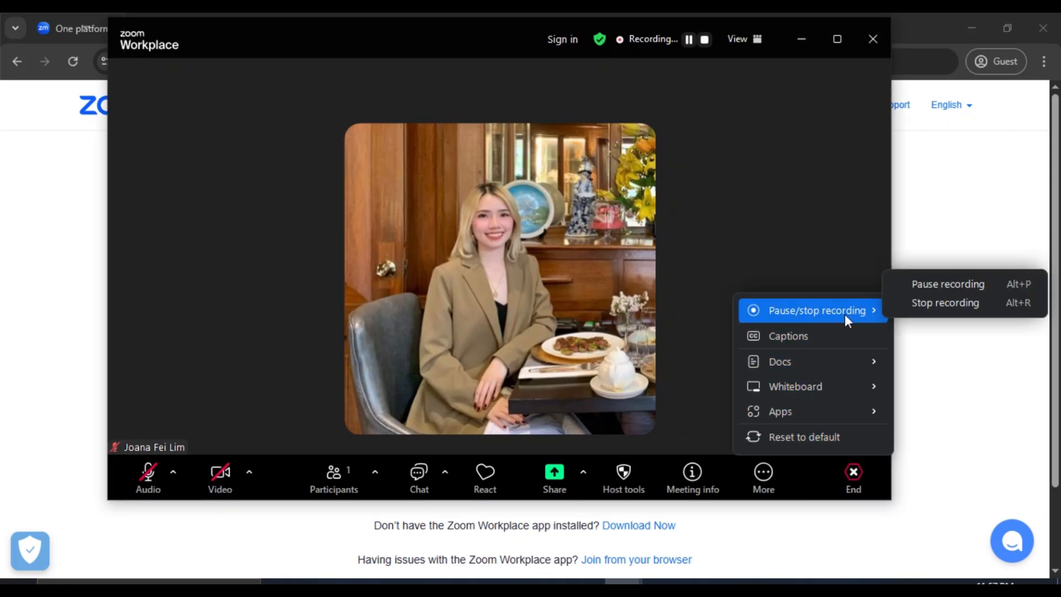
{"action": "mouse_move", "coordinate": [791, 388]}
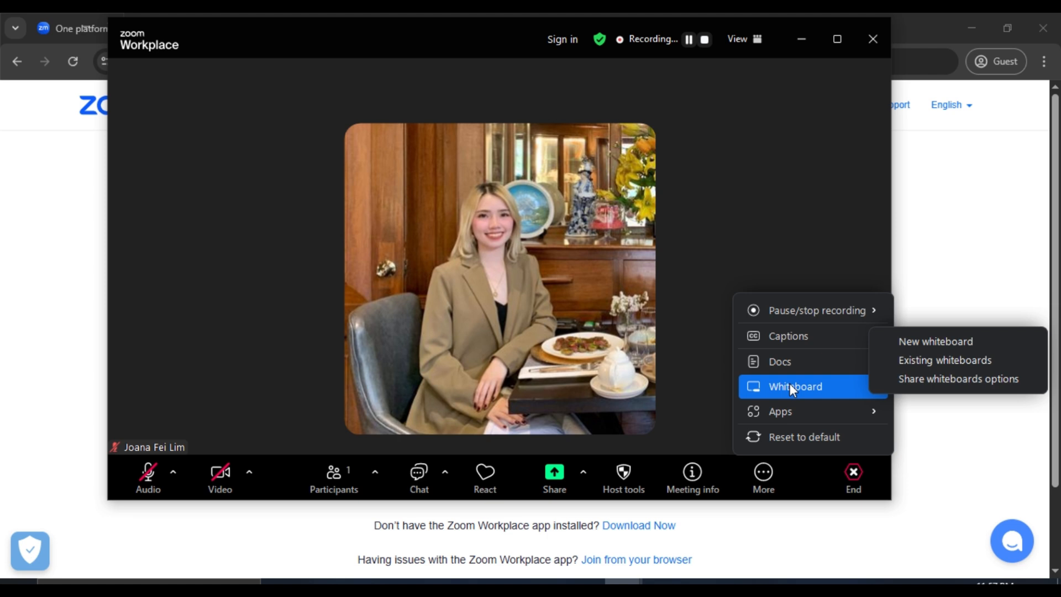
{"action": "left_click", "coordinate": [896, 359]}
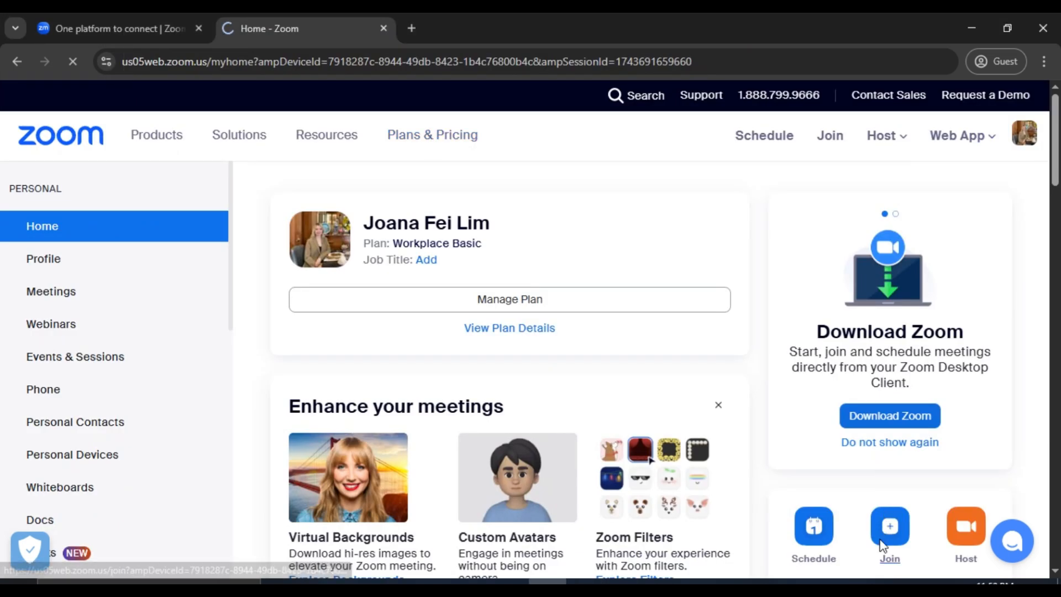
- Compare the prices and included features of the Basic, Pro and Business plans on the Plans & Pricing page
{"action": "scroll", "coordinate": [559, 305], "scroll_direction": "down", "scroll_amount": 5}
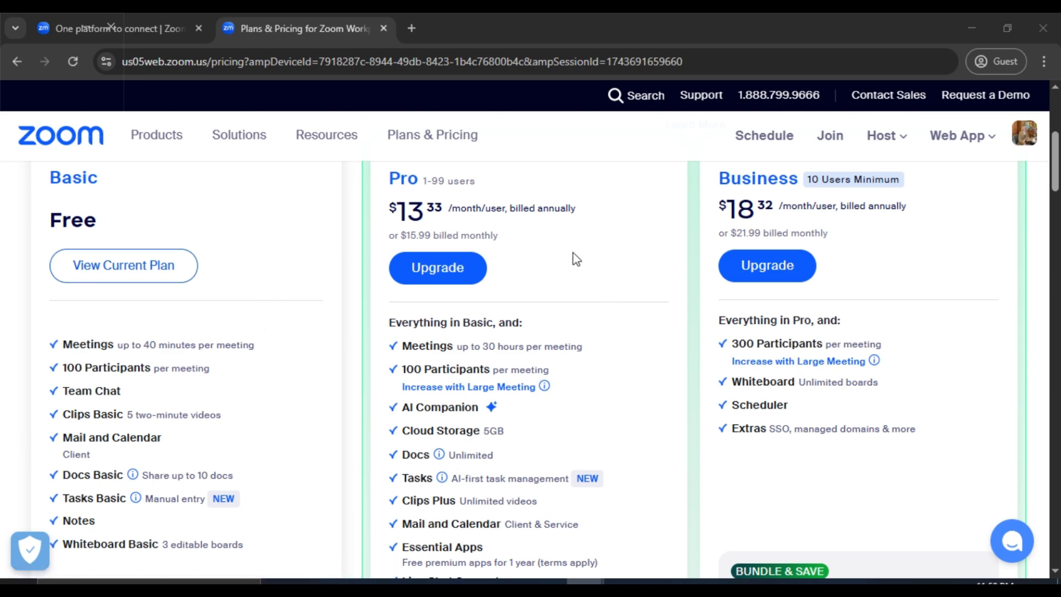
{"action": "scroll", "coordinate": [753, 334], "scroll_direction": "down", "scroll_amount": 5}
{"action": "scroll", "coordinate": [753, 334], "scroll_direction": "up", "scroll_amount": 5}
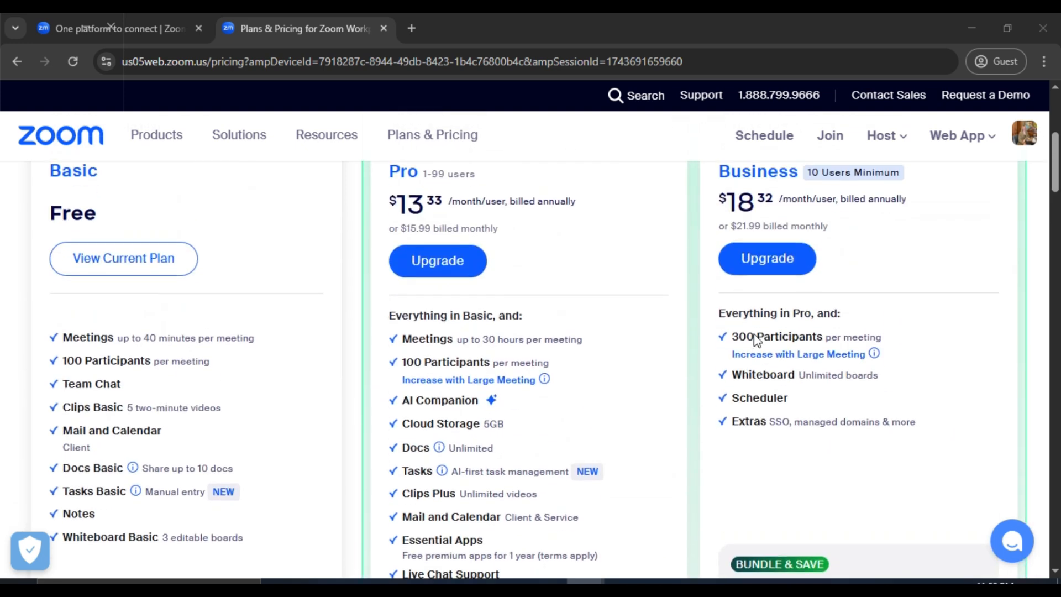